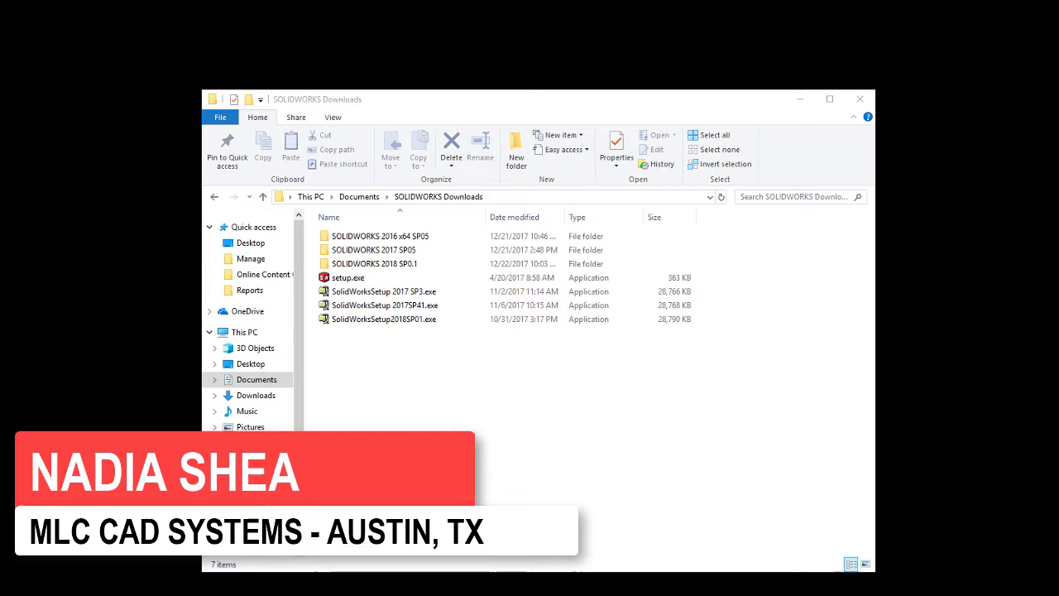
Check the size and contents of the SOLIDWORKS 2018 SP0.1 folder in its properties.
left_click(436, 366)
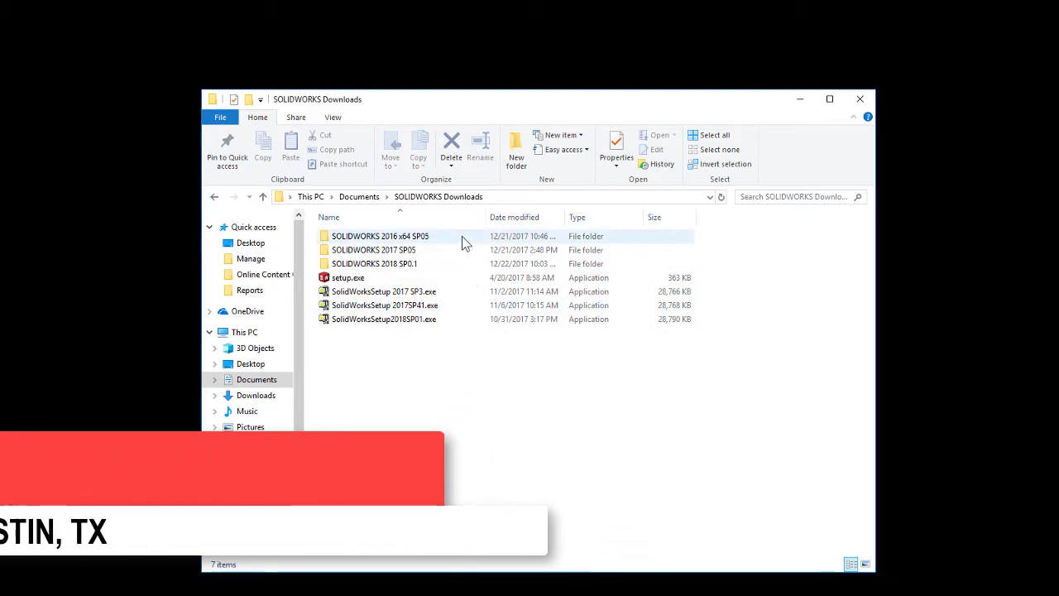
mouse_move(454, 267)
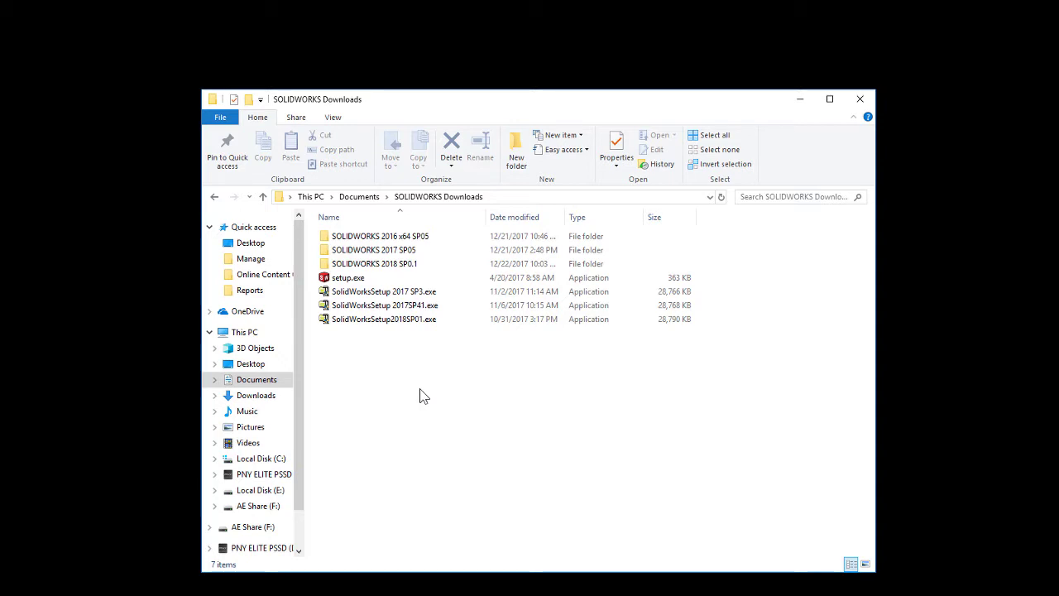
right_click(419, 273)
left_click(349, 518)
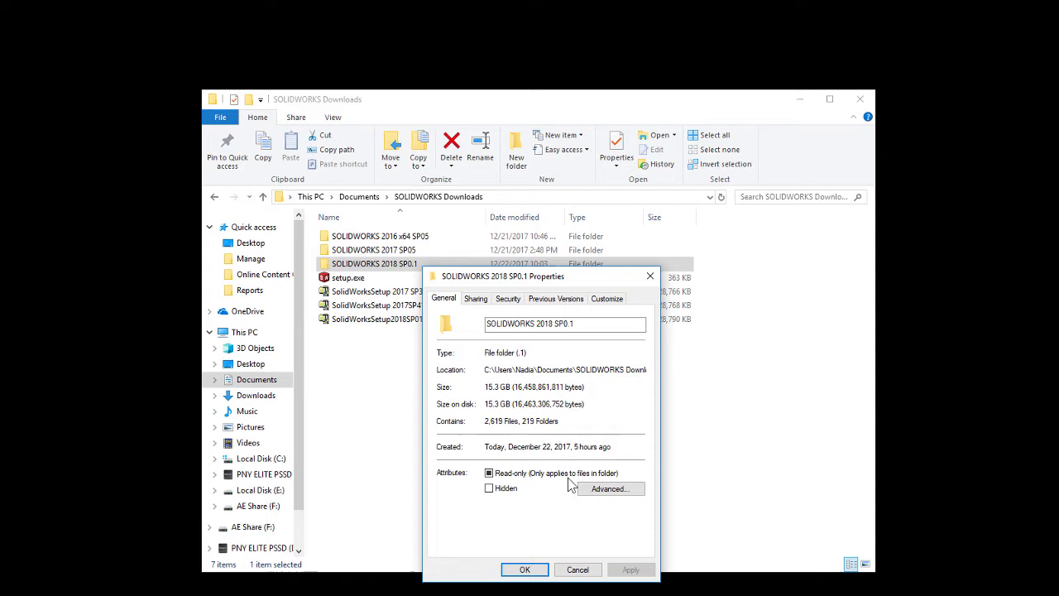
left_click(534, 568)
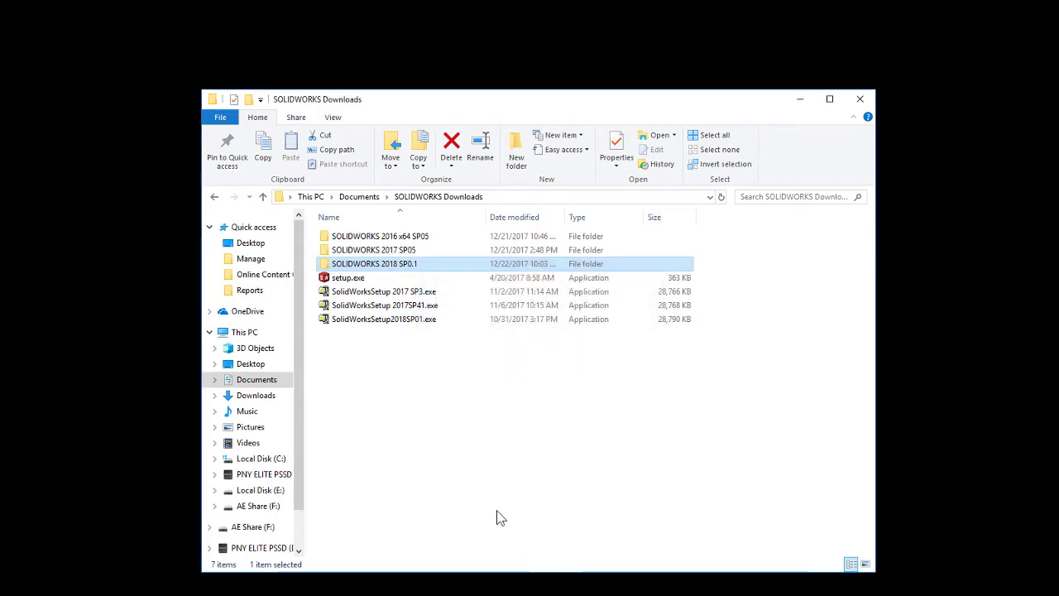
left_click(483, 493)
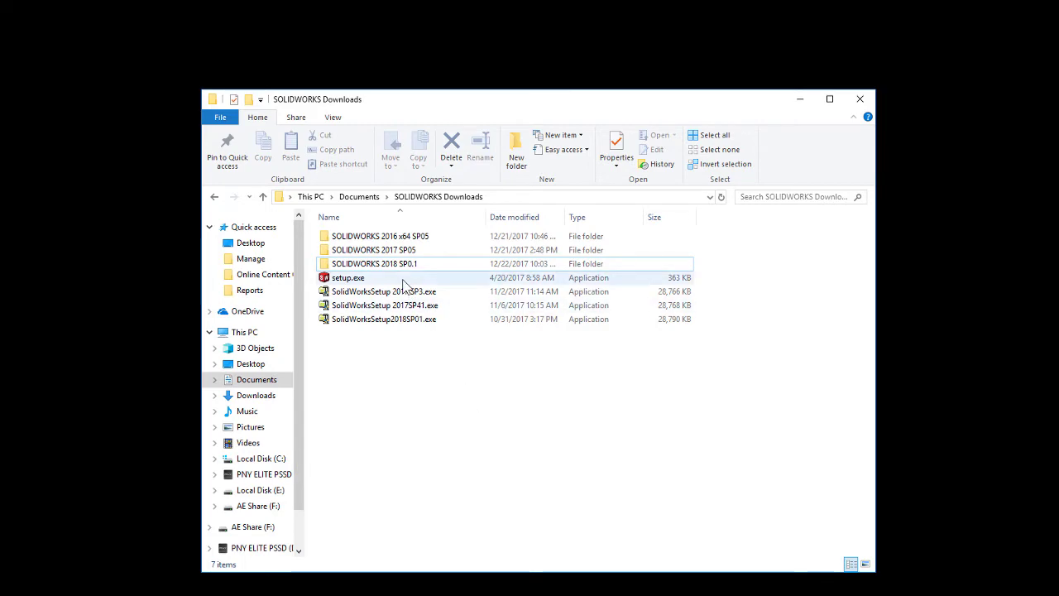
Run setup.exe from the SOLIDWORKS 2018 SP0.1 folder and continue the installation despite the pending reboot.
double_click(404, 264)
scroll(460, 467, "down", 11)
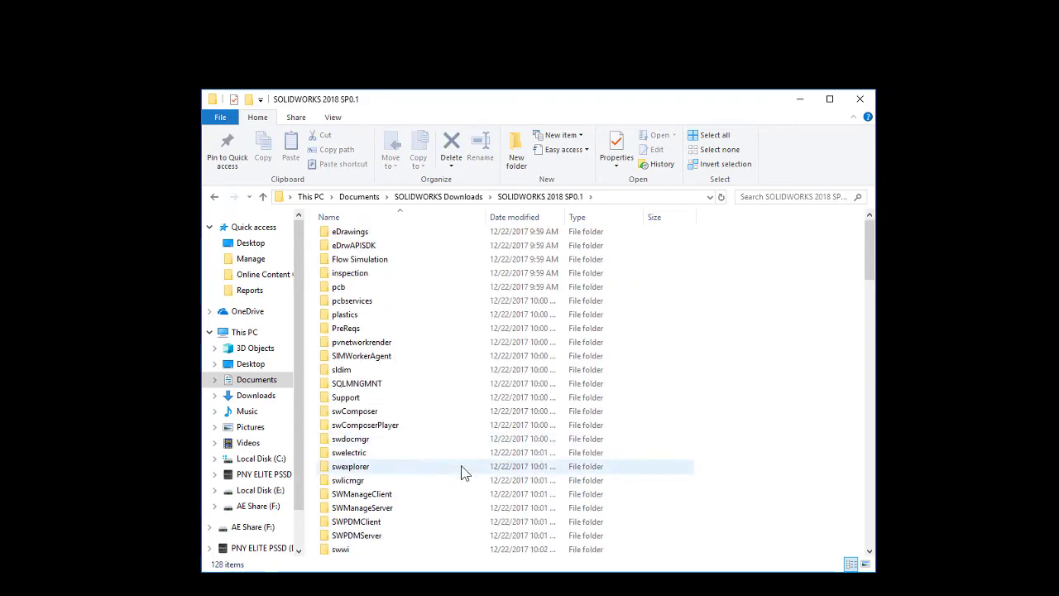
scroll(461, 469, "down", 18)
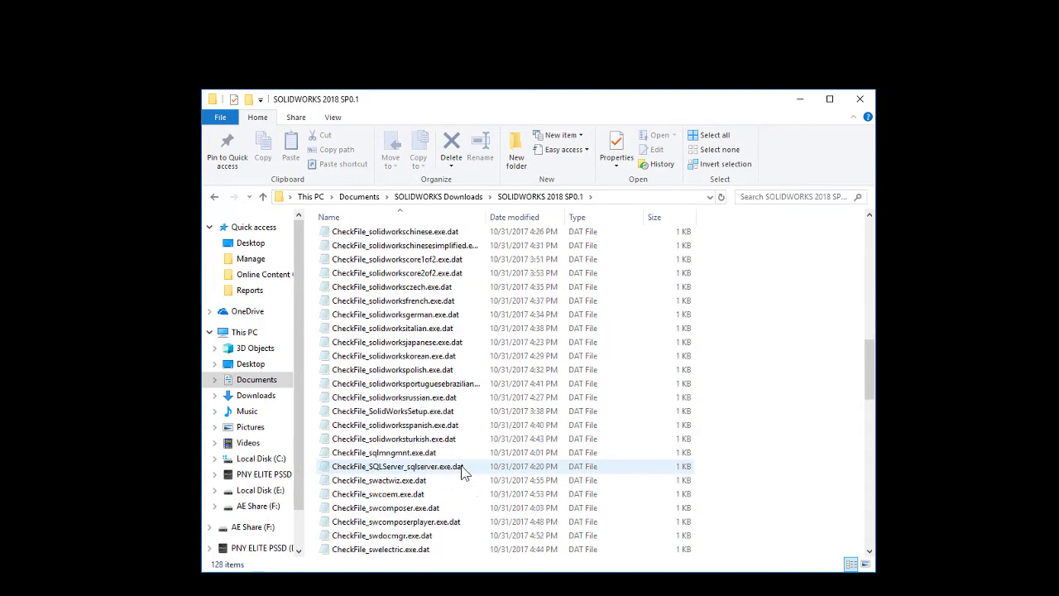
scroll(461, 466, "down", 6)
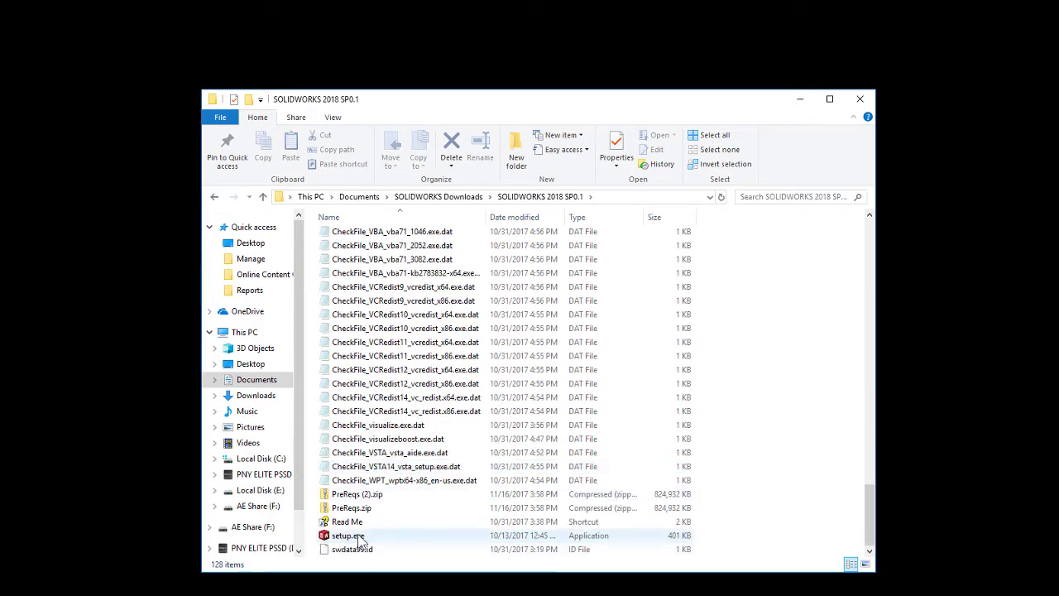
left_click(348, 535)
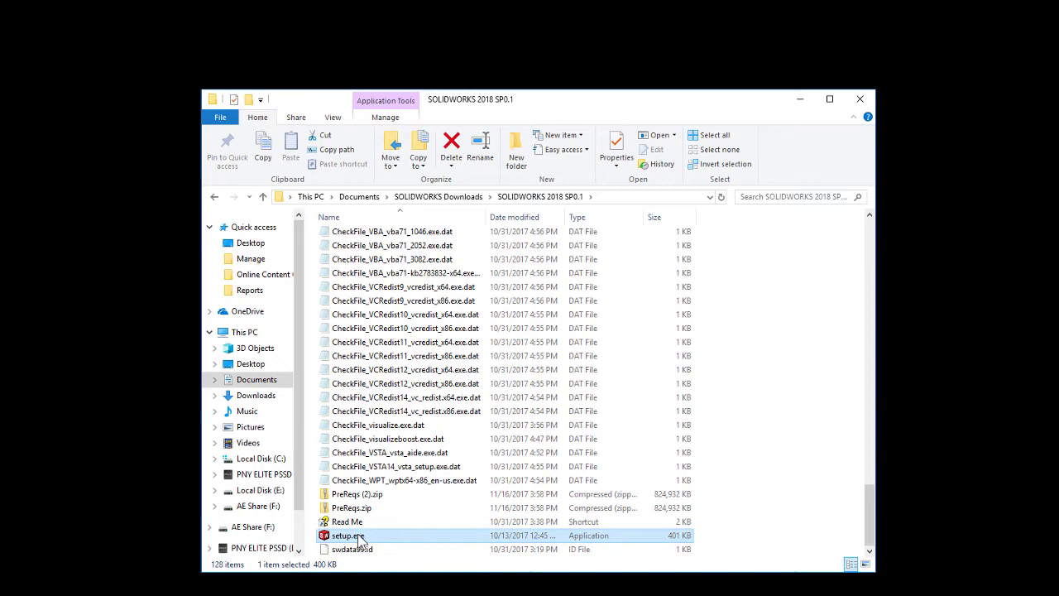
double_click(359, 536)
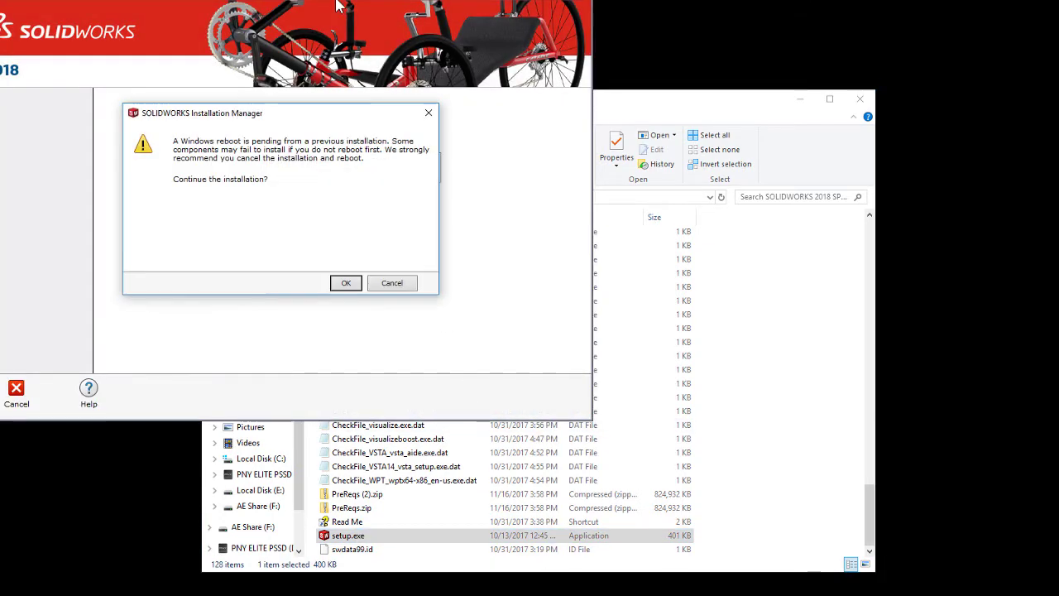
left_click(346, 282)
left_click_drag(356, 3, 441, 97)
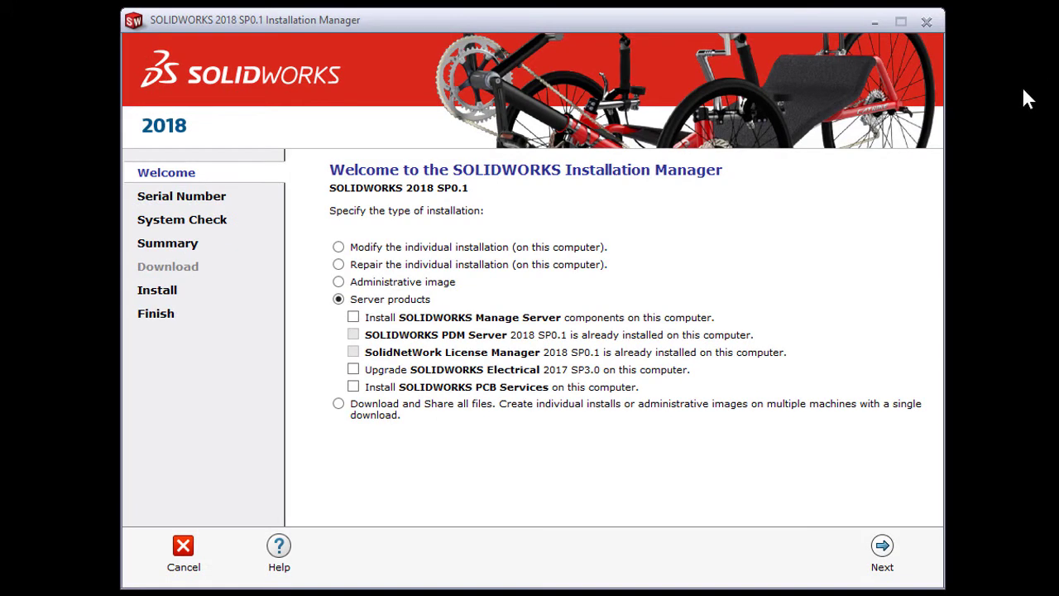
Choose Administrative image as the installation type, with a new image using default settings, and proceed.
left_click(338, 247)
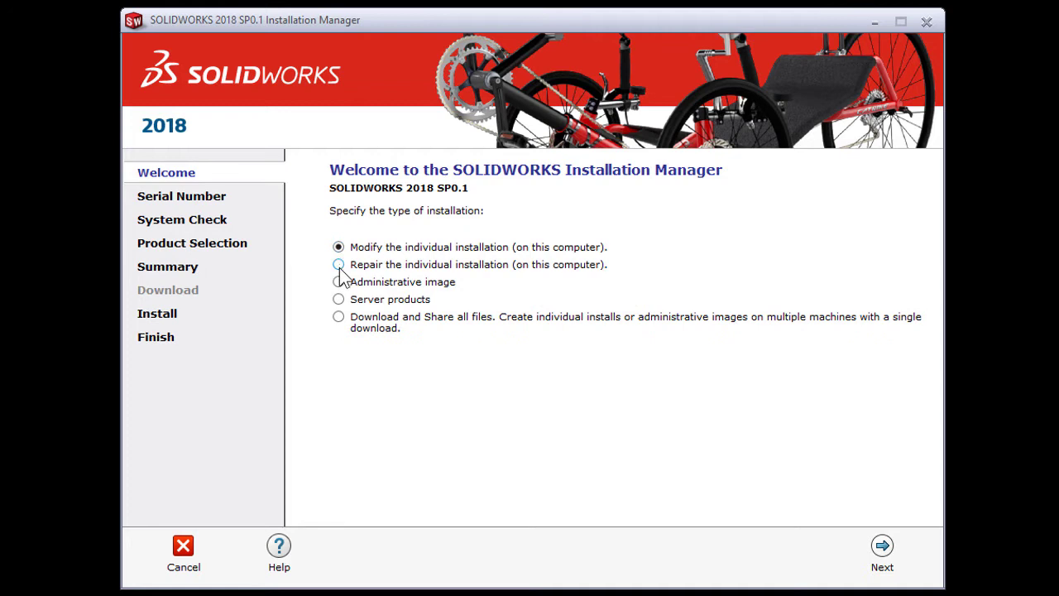
left_click(339, 282)
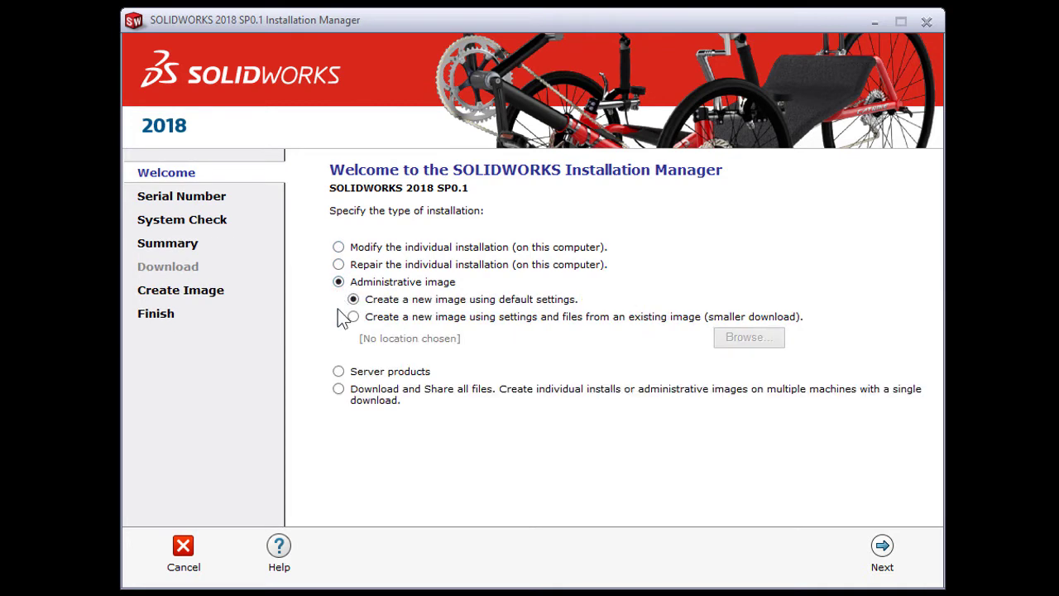
left_click(339, 372)
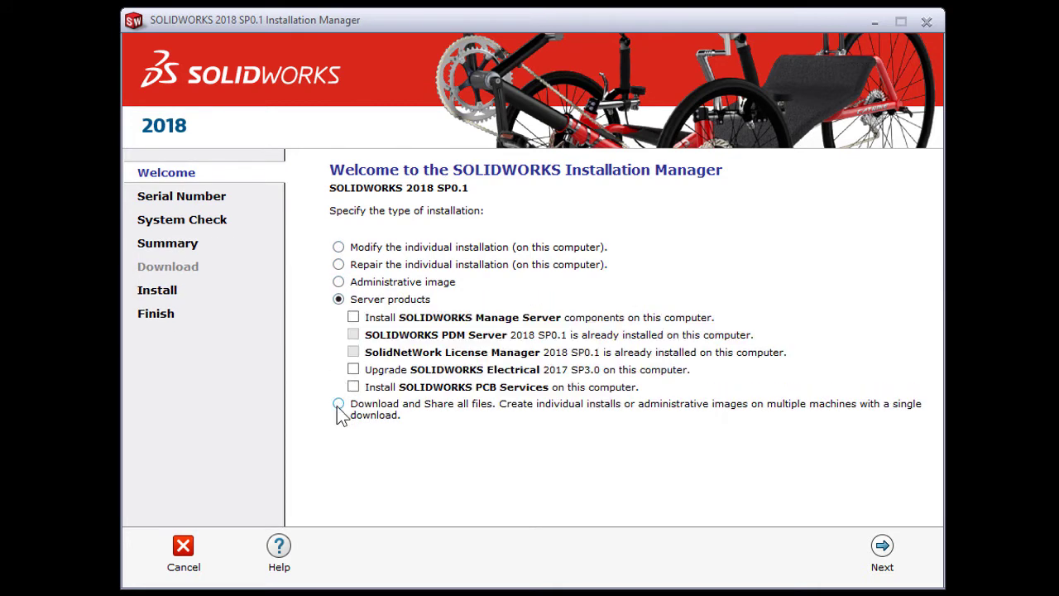
left_click(339, 404)
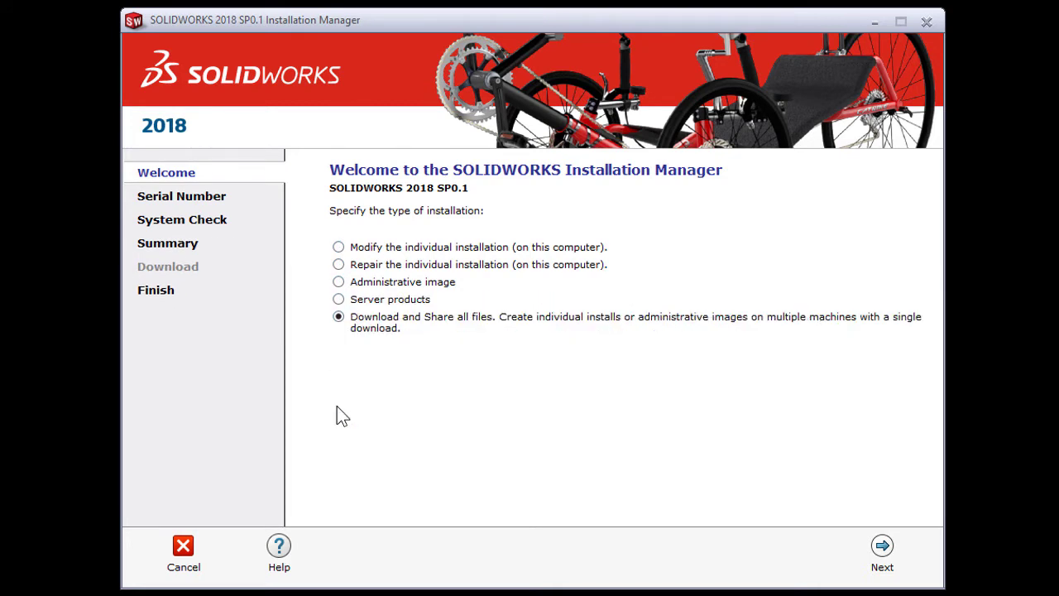
left_click(338, 282)
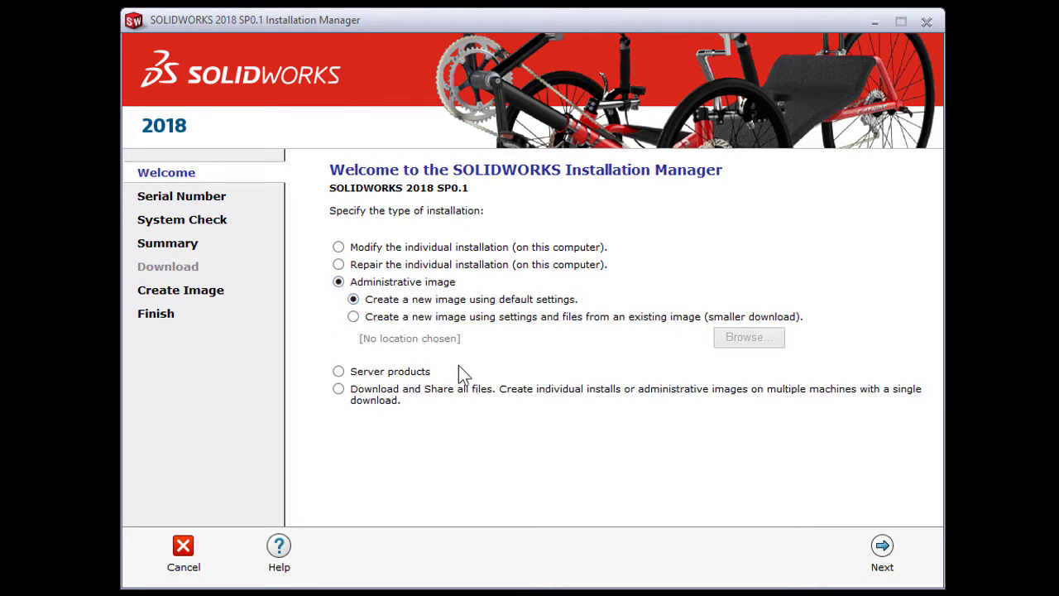
left_click(883, 551)
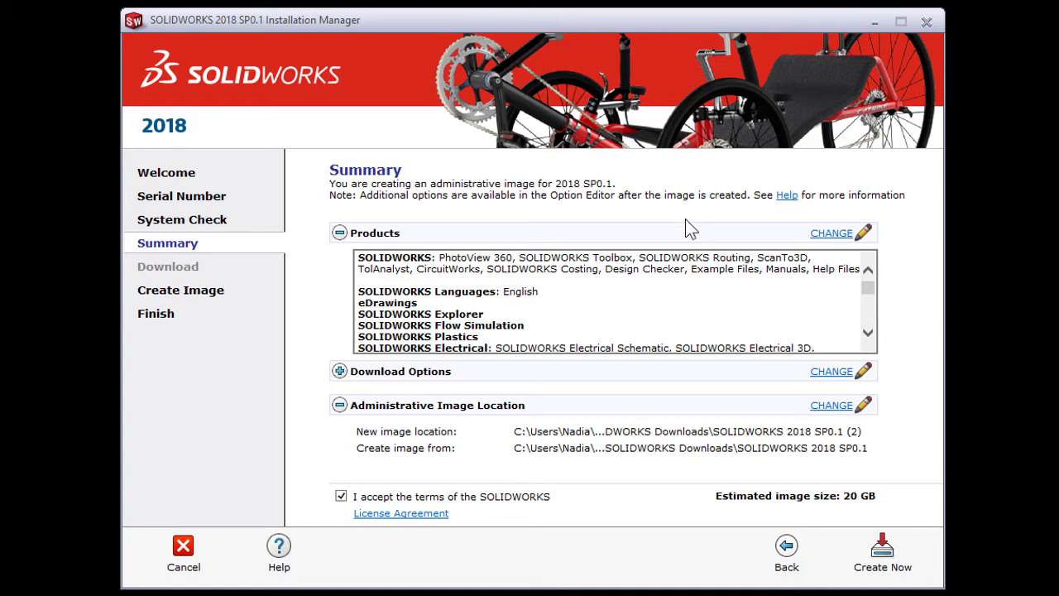
Review the product selection and the download options of the administrative image from the summary.
left_click(845, 239)
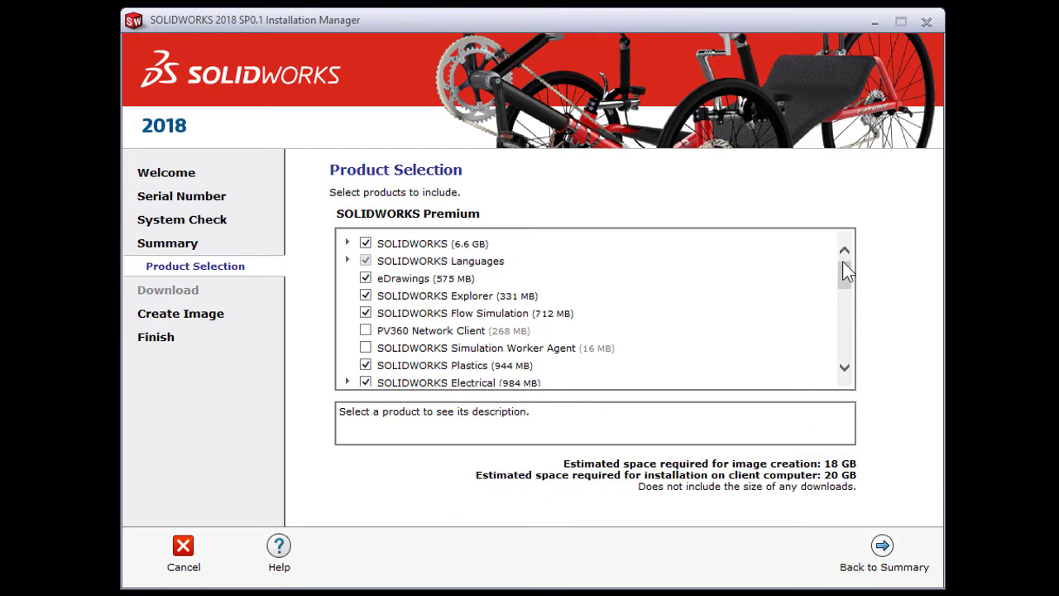
mouse_move(846, 278)
left_mouse_down()
mouse_move(850, 360)
mouse_move(865, 271)
left_mouse_up()
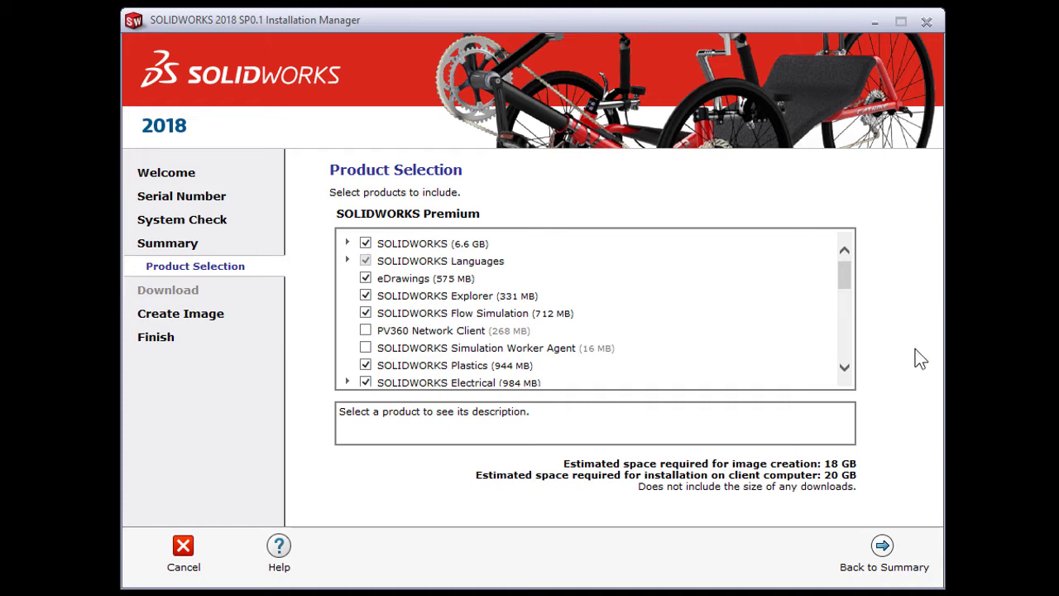
left_click(887, 565)
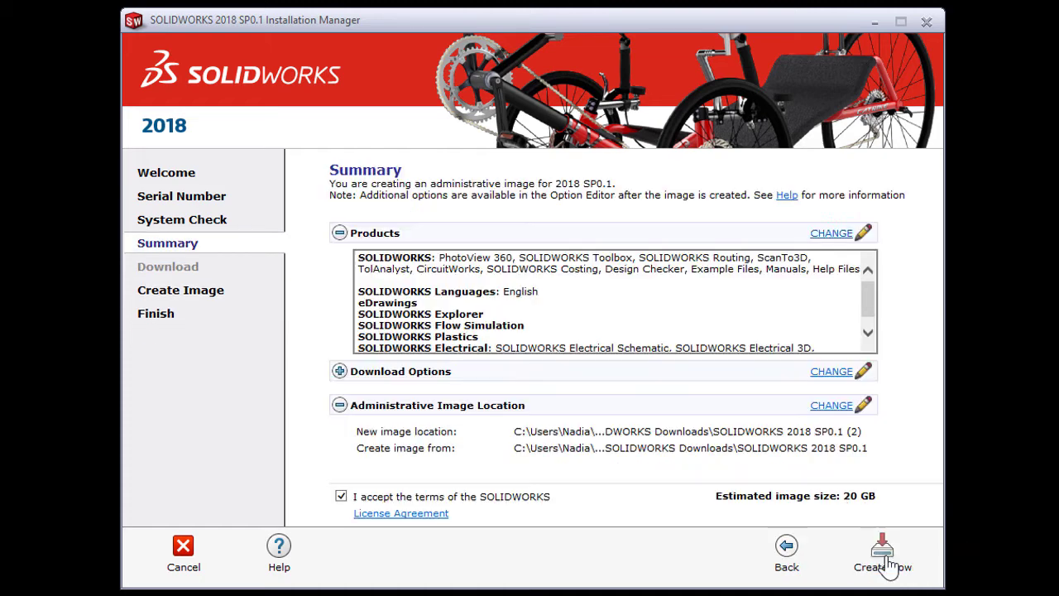
left_click(831, 376)
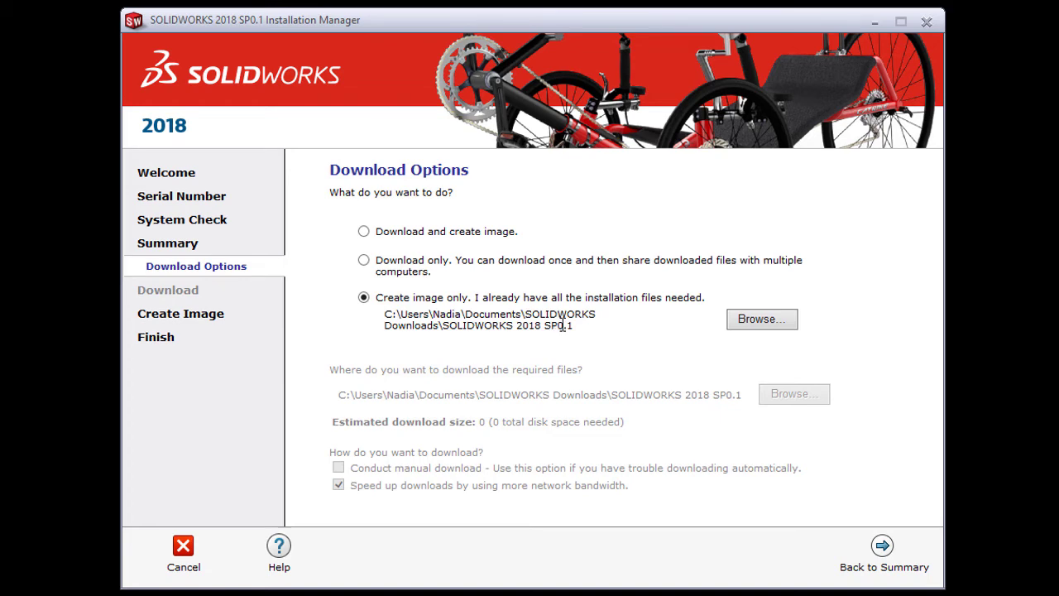
left_click(881, 553)
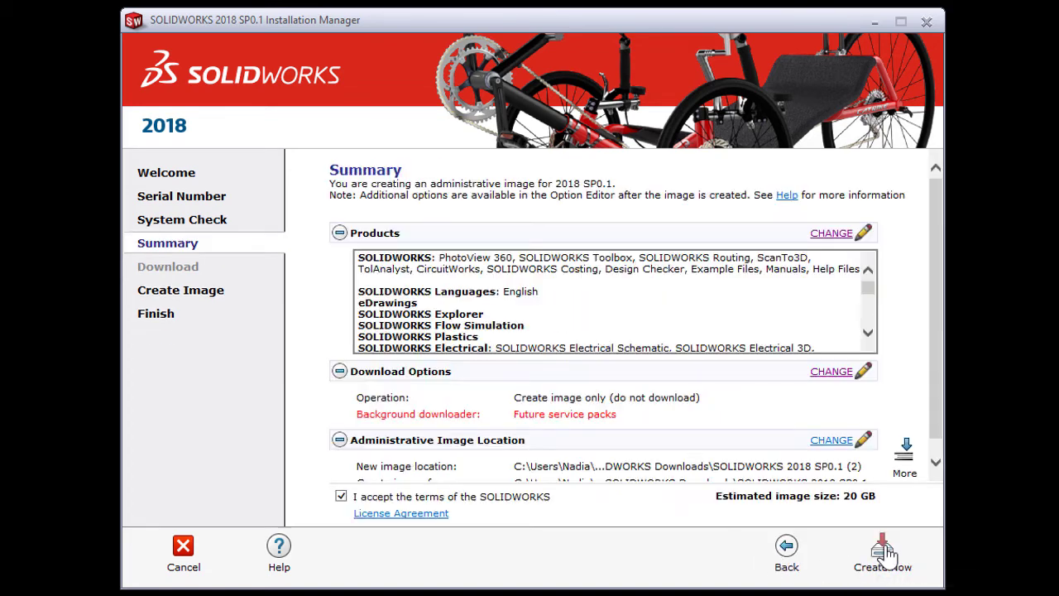
Set the new image location to SOLIDWORKS Downloads\SOLIDWORKS 2018 SP0.1, removing the "(2)" suffix, and return to the summary.
scroll(828, 418, "down", 1)
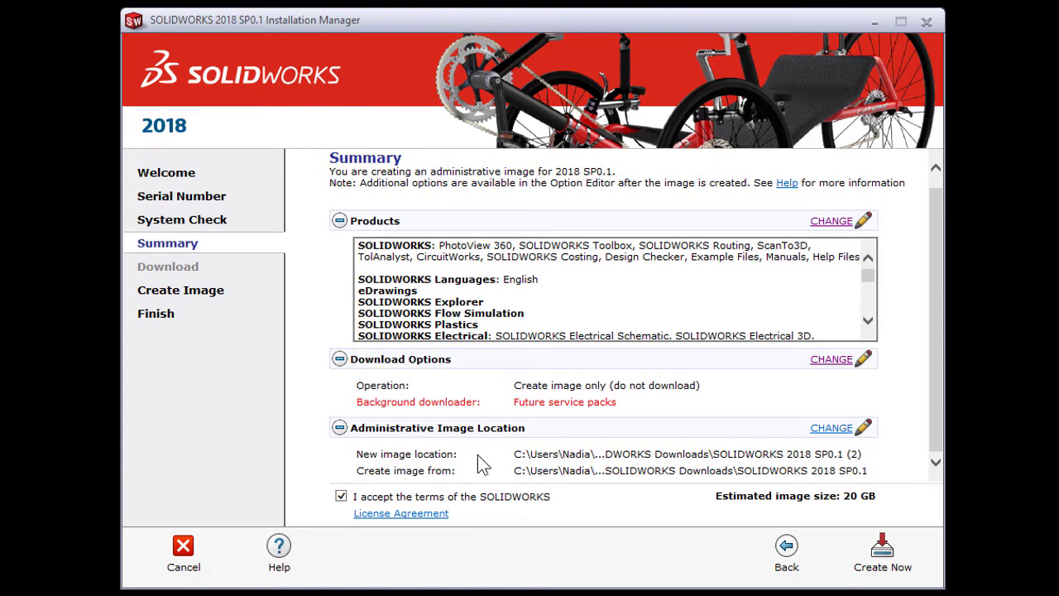
left_click(832, 428)
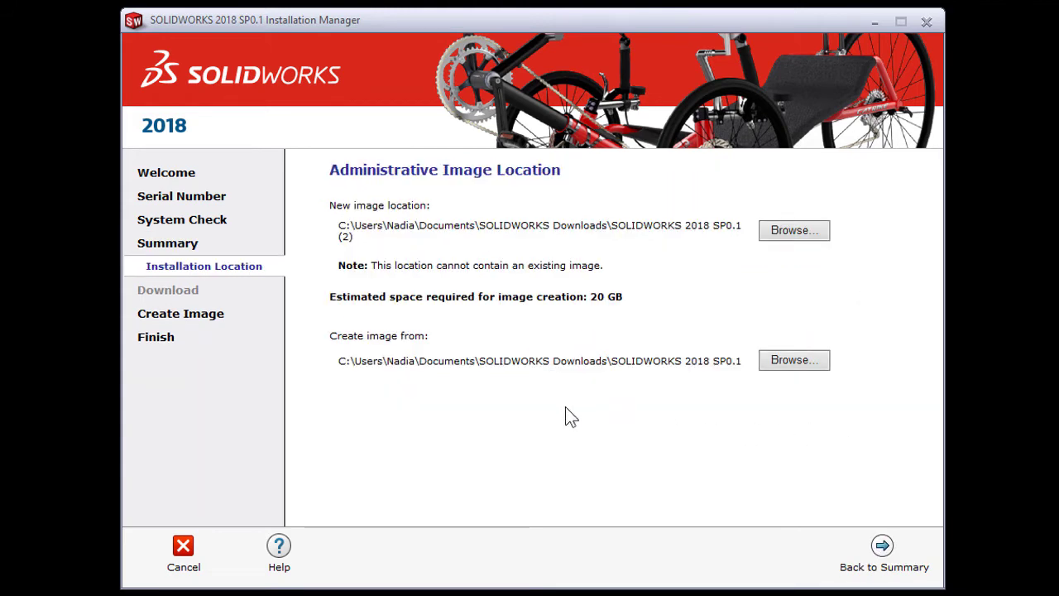
left_click(802, 235)
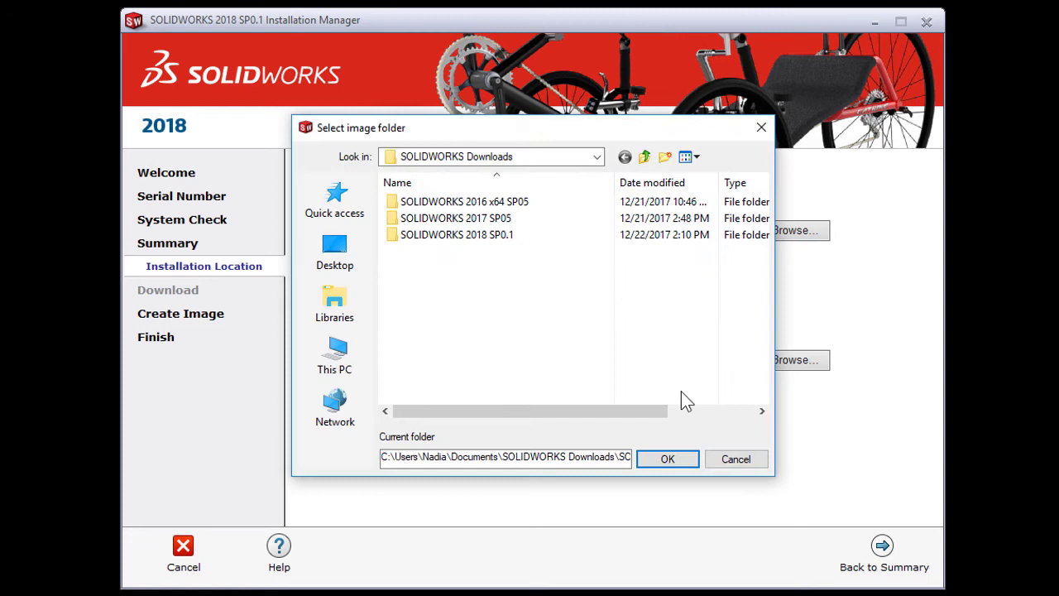
left_click_drag(609, 454, 653, 465)
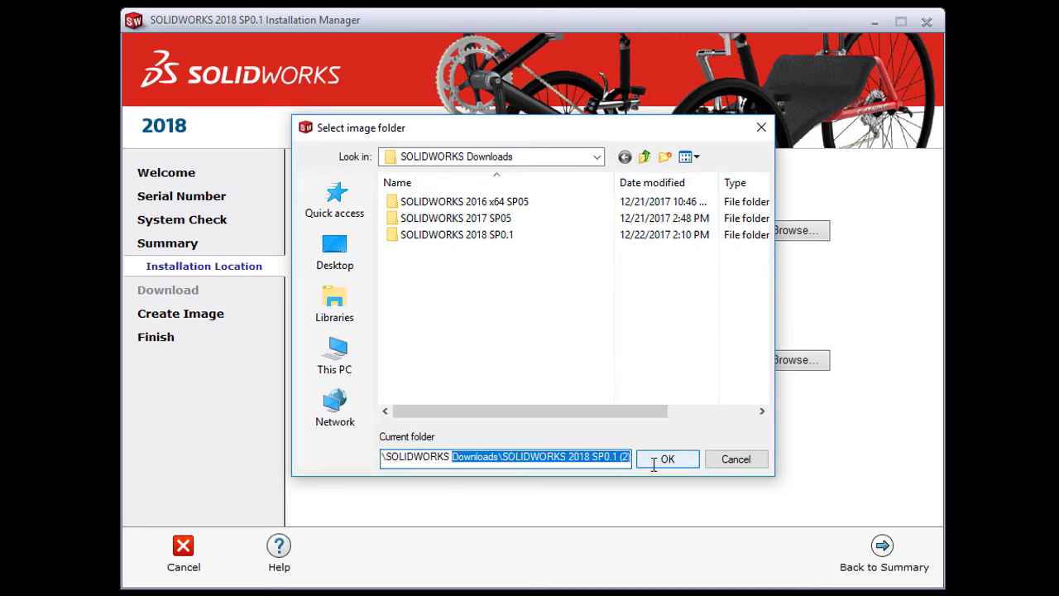
key("End")
key("BackSpace")
key("BackSpace")
key("BackSpace")
key("BackSpace")
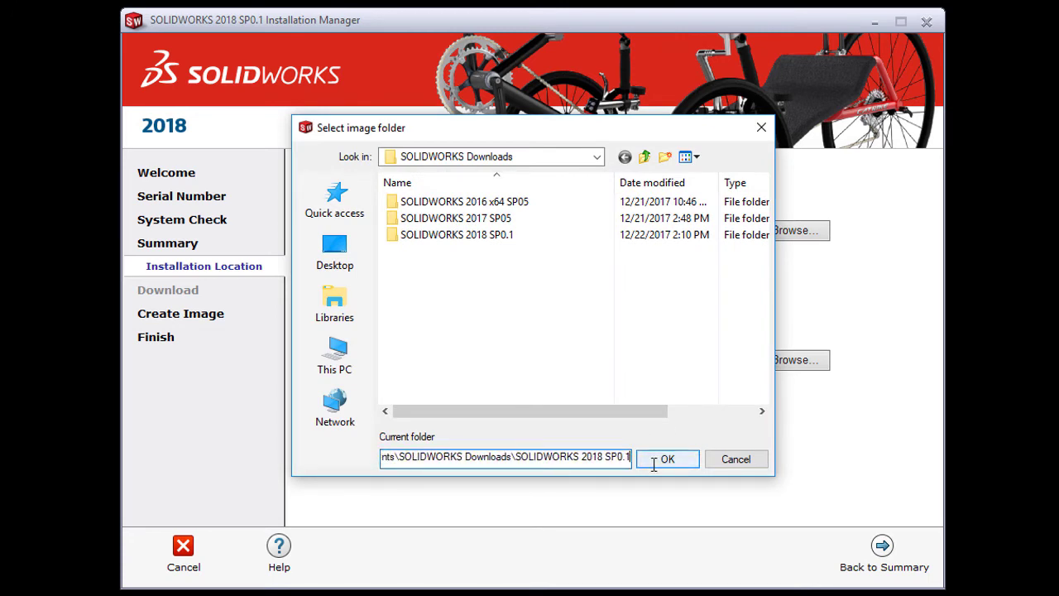
left_click(660, 460)
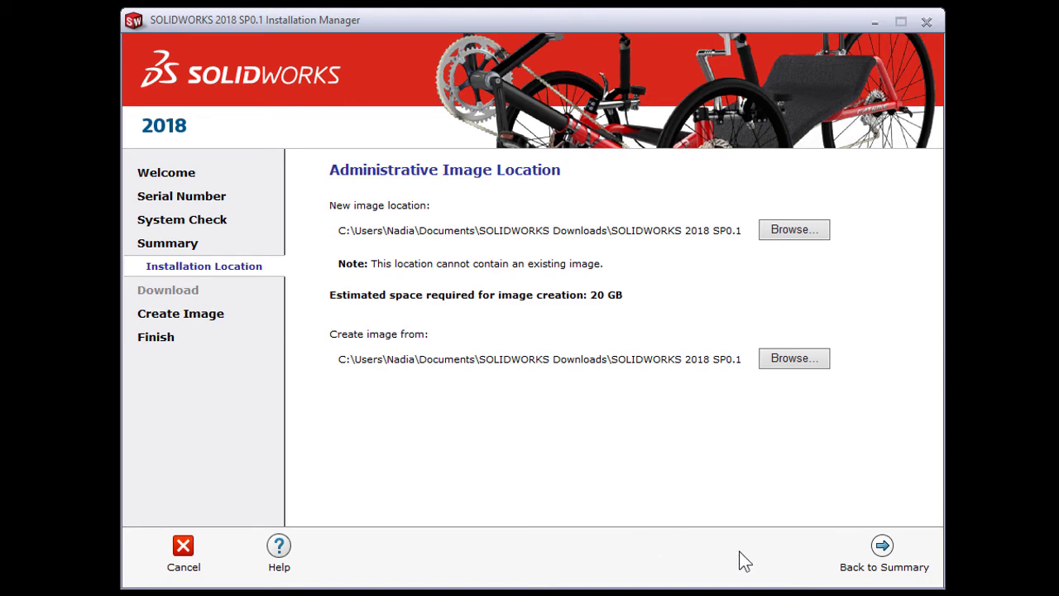
left_click(883, 547)
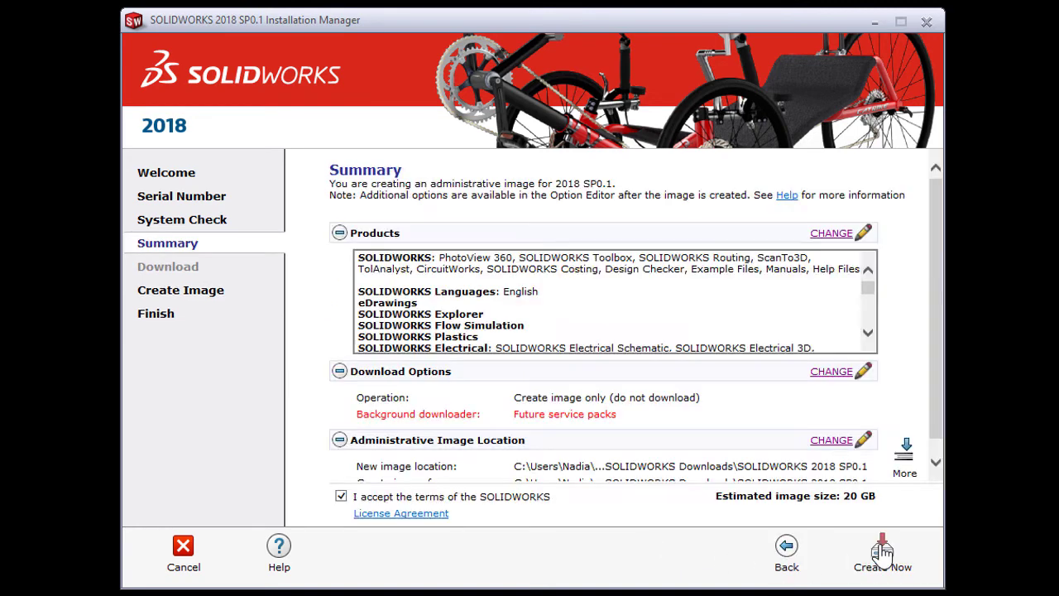
Create the administrative image and open it for customization in the Option Editor, putting the opened help page out of the way.
left_click_drag(939, 432, 944, 463)
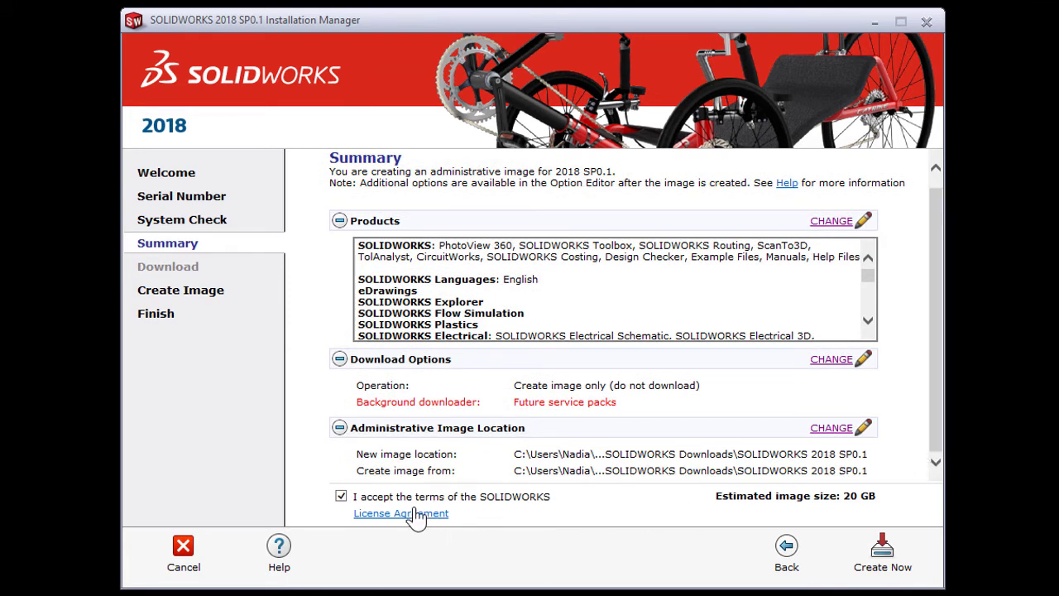
left_click(890, 563)
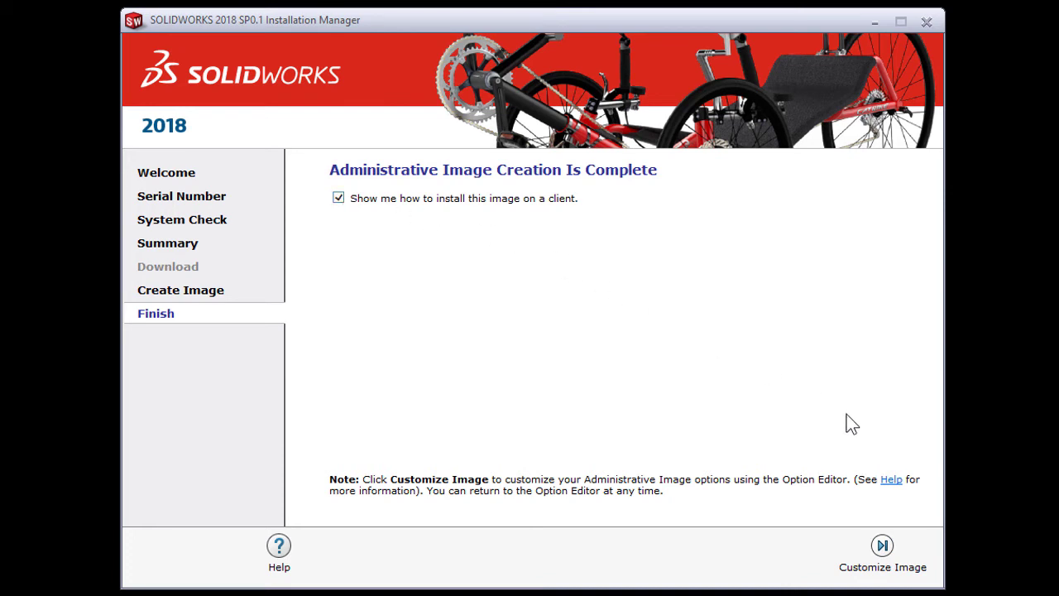
left_click(882, 548)
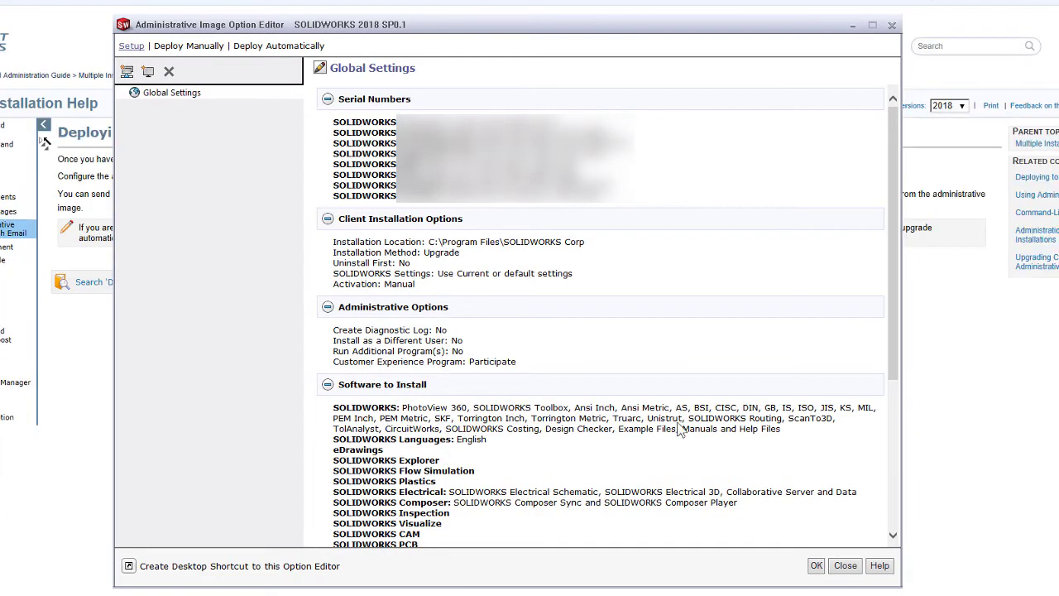
left_click(855, 31)
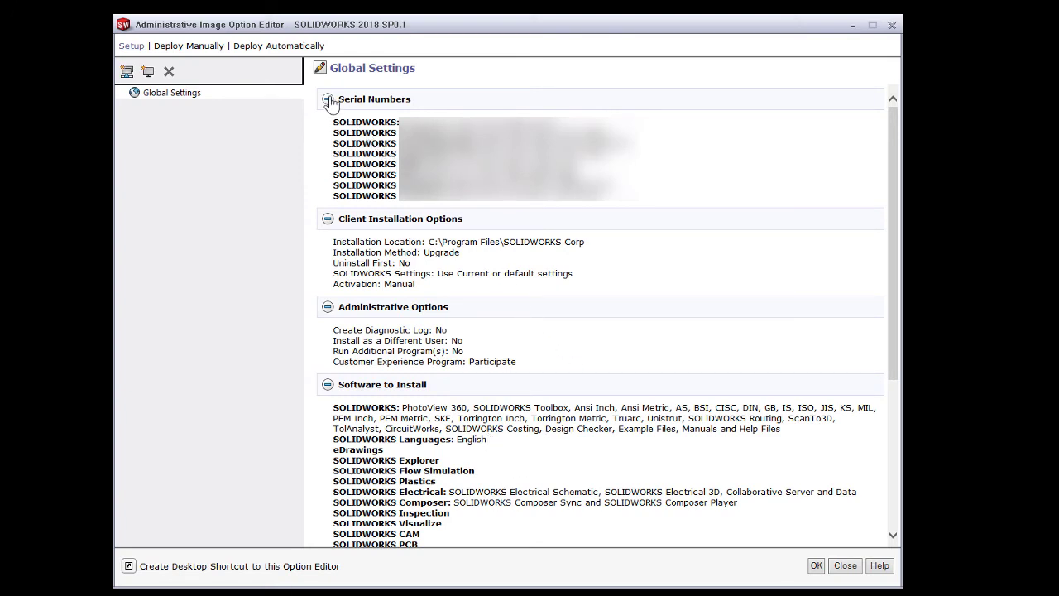
Close the Option Editor and reopen it by running sldAdminOptionEditor.exe from the image folder.
left_click(843, 566)
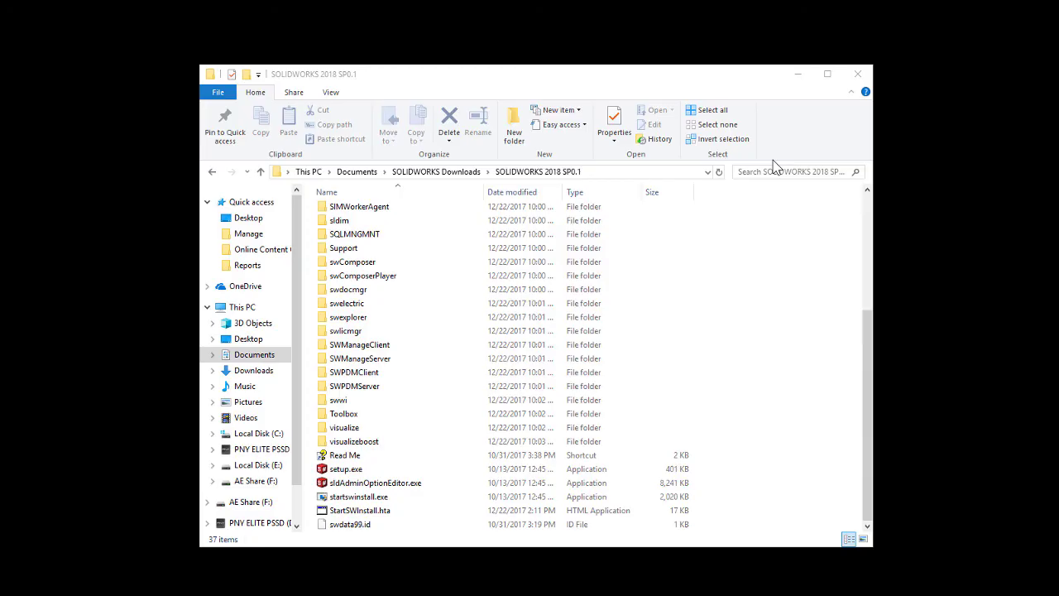
double_click(394, 486)
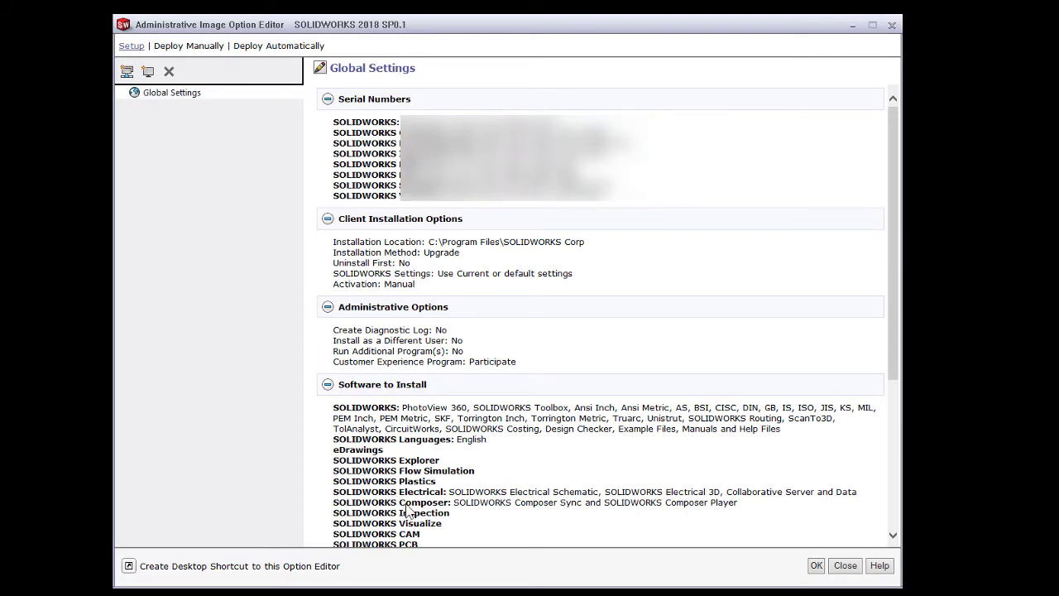
Open the Global Settings for editing and look over the serial number and licensing options of the image.
left_click(320, 69)
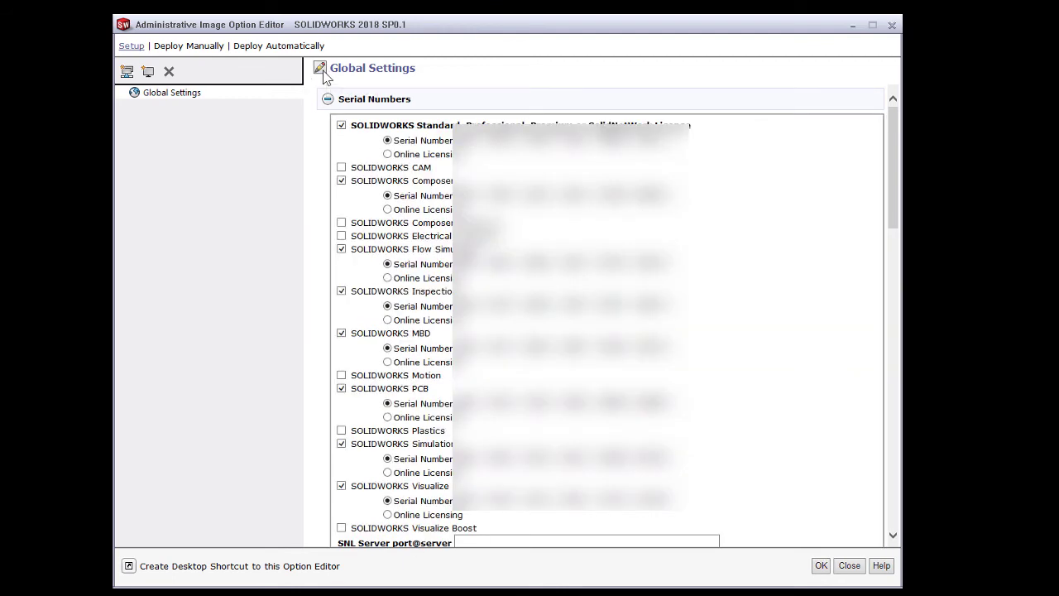
left_click(321, 69)
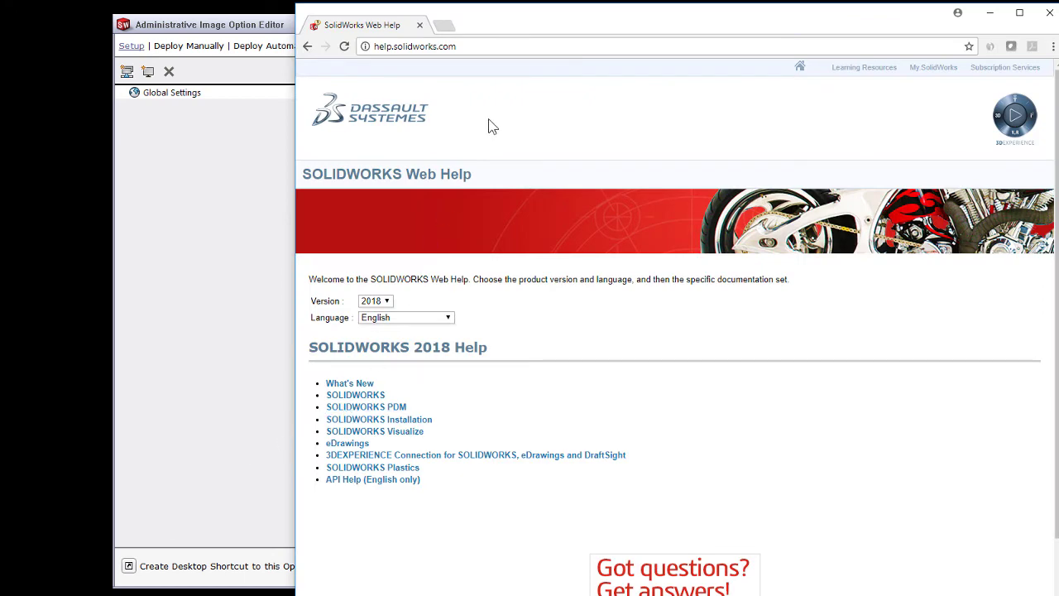
In the browser's SOLIDWORKS Installation Help, go from Deploying to Multiple Clients through Creating an Administrative Image and Administrative Image Option Editor to Adding and Deleting Groups and Machines.
left_click_drag(546, 23, 543, 0)
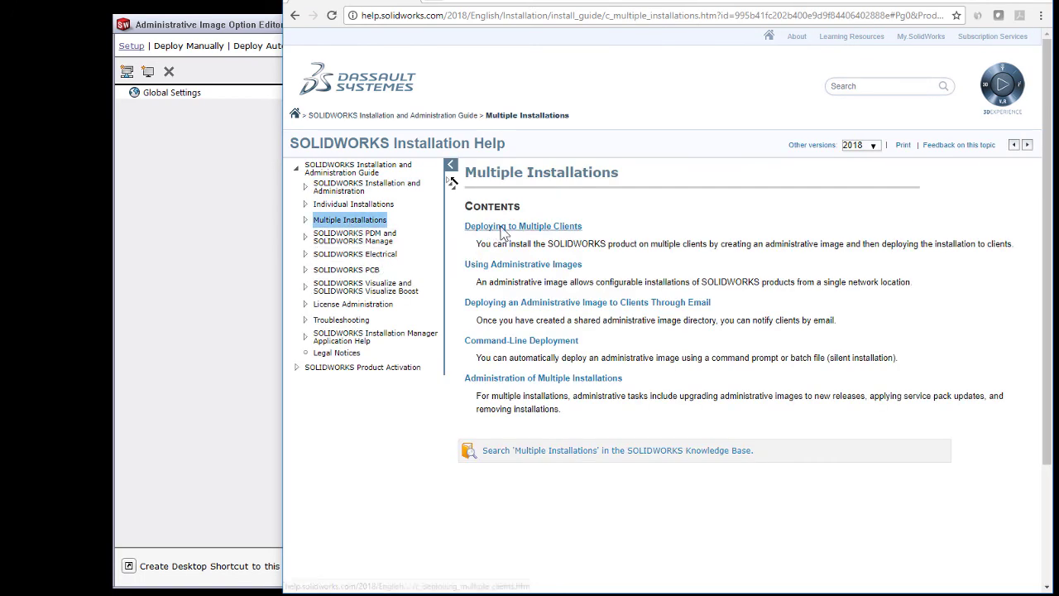
left_click(501, 228)
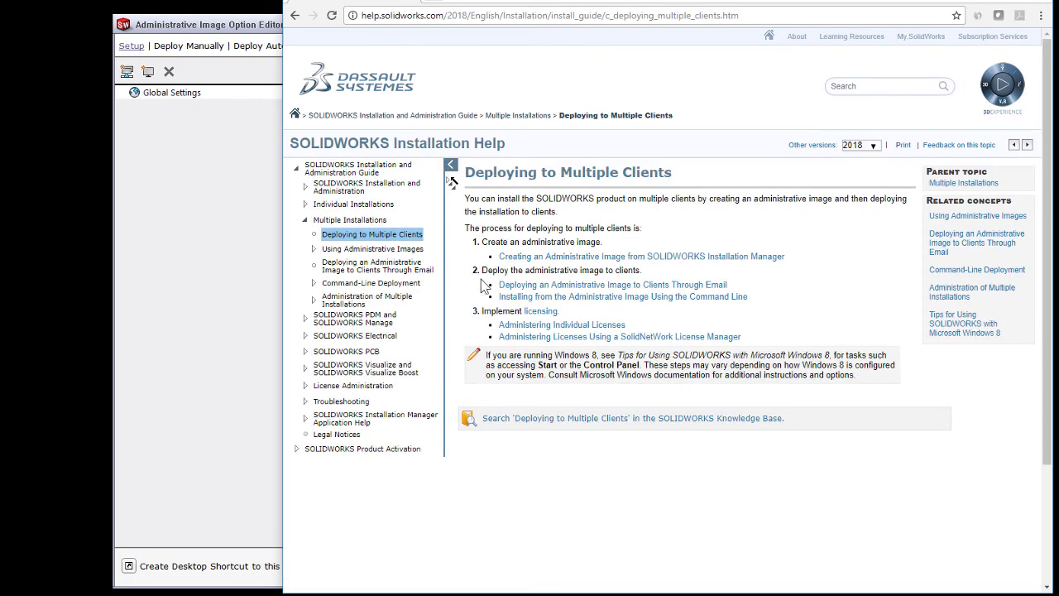
left_click(703, 257)
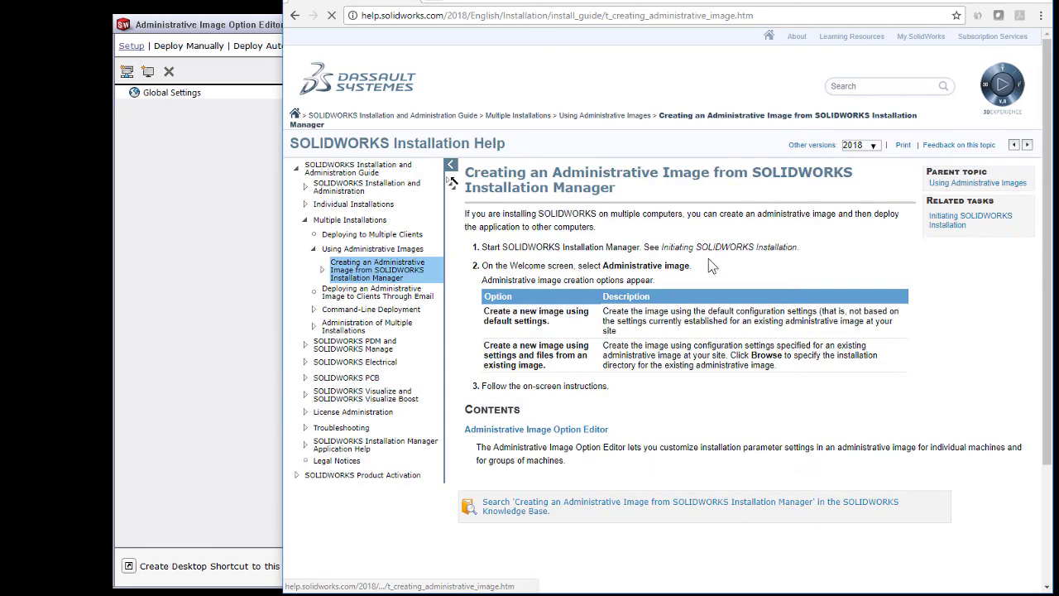
left_click(510, 432)
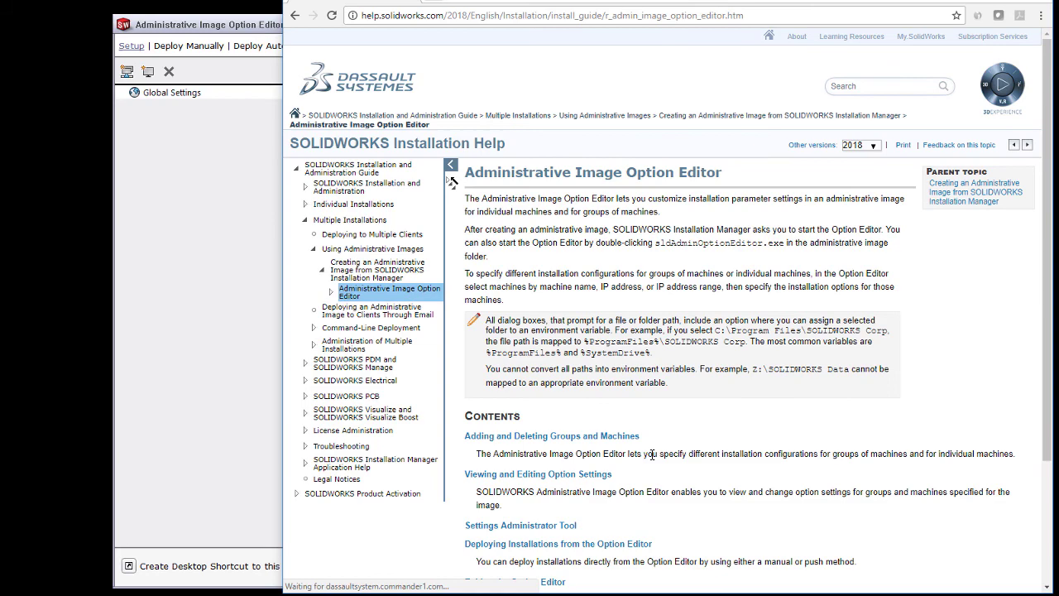
scroll(631, 381, "down", 2)
left_click(608, 306)
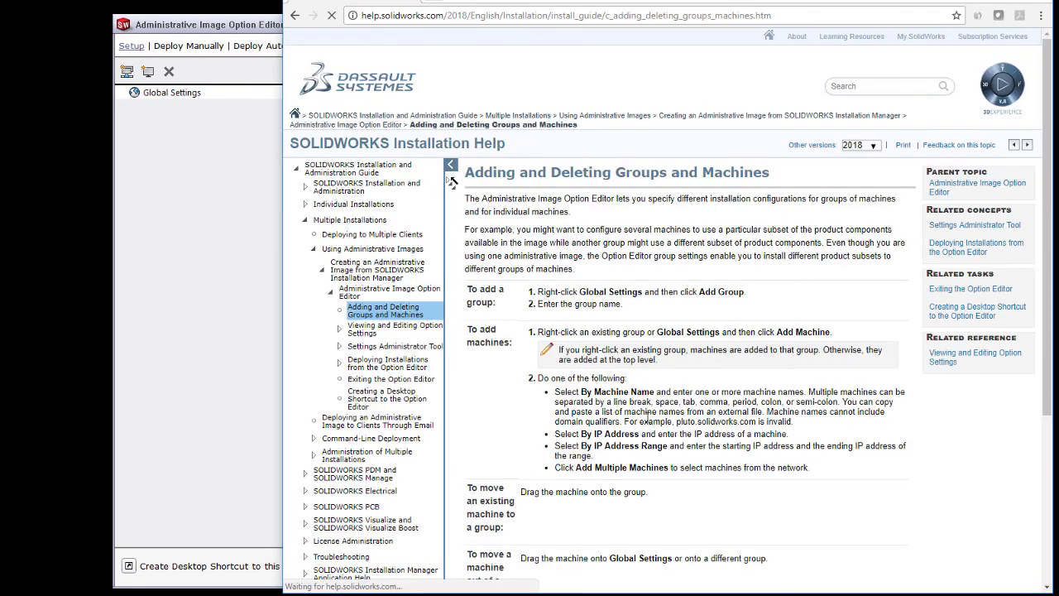